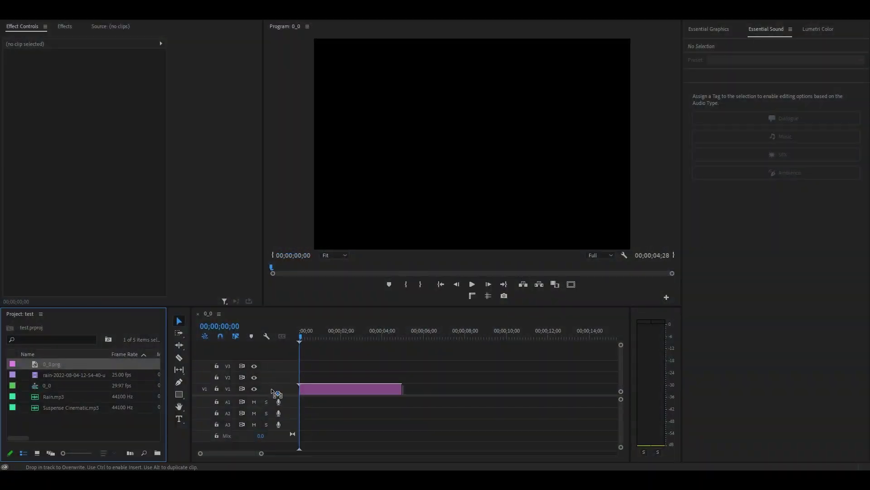
Extend the forest image clip 0_0.png on V1 to 10;00 and select it
{"action": "left_click_drag", "start_coordinate": [401, 388], "coordinate": [504, 396]}
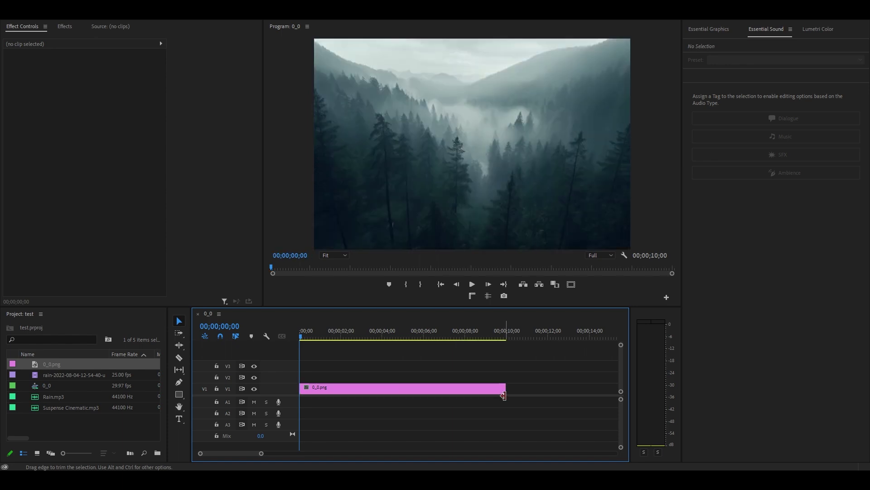
{"action": "left_click", "coordinate": [500, 390]}
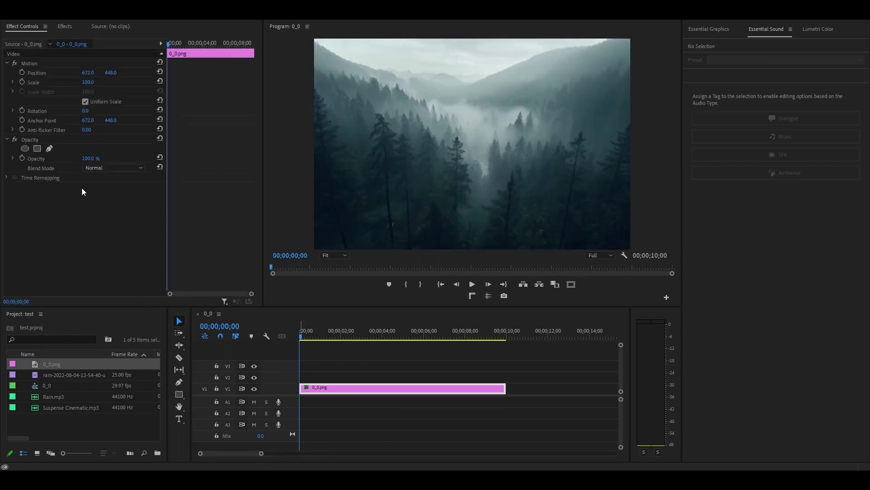
Keyframe the forest image's Scale from 100 at the start to 120 at the end
{"action": "left_click", "coordinate": [21, 81]}
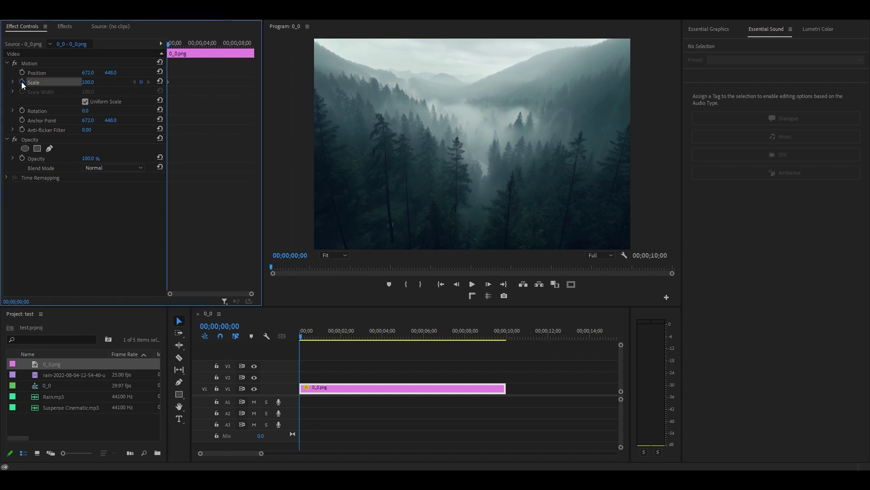
{"action": "left_click_drag", "start_coordinate": [169, 45], "coordinate": [254, 54]}
{"action": "left_click", "coordinate": [93, 82]}
{"action": "type", "text": "120"}
{"action": "key", "text": "Return"}
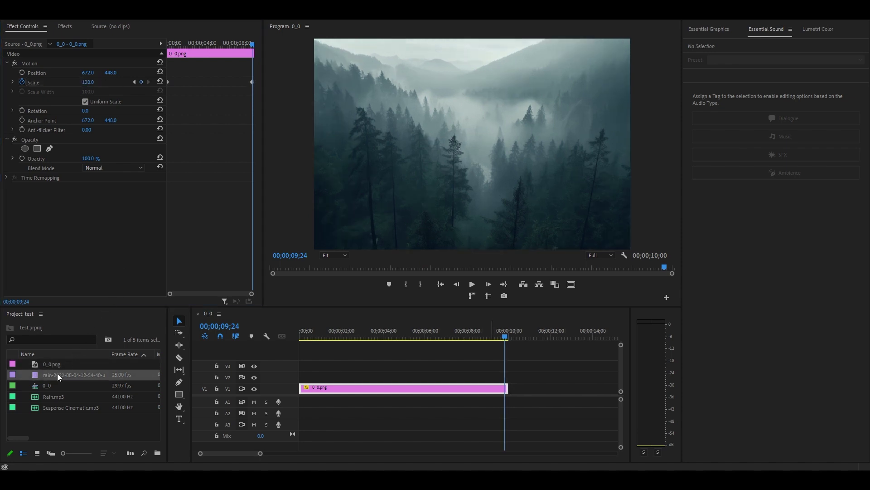
Put the rain footage on V2, trim it to ten seconds, and set Screen blend at 60% opacity
{"action": "left_click_drag", "start_coordinate": [59, 376], "coordinate": [278, 378]}
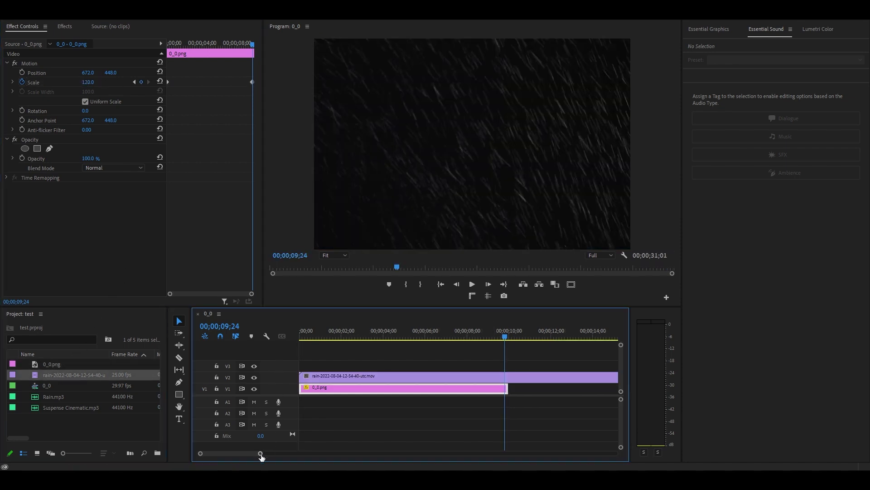
{"action": "left_click_drag", "start_coordinate": [260, 453], "coordinate": [325, 452]}
{"action": "left_click_drag", "start_coordinate": [457, 379], "coordinate": [350, 385]}
{"action": "left_click", "coordinate": [105, 169]}
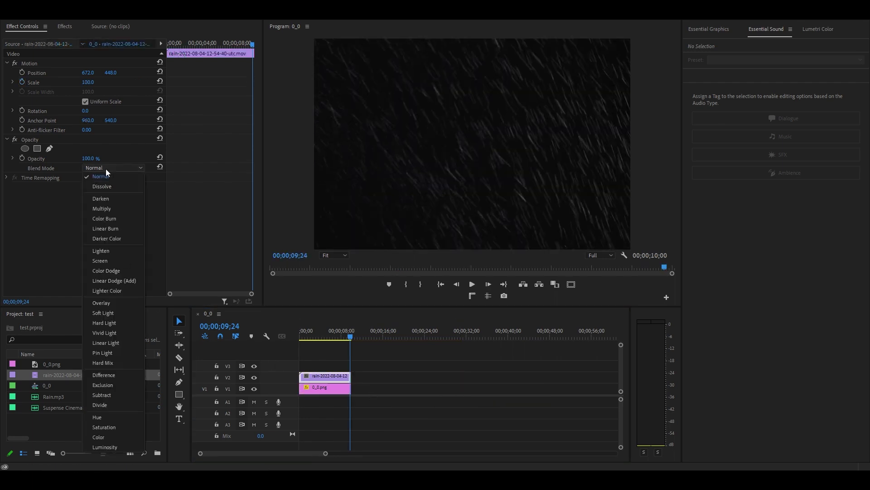
{"action": "left_click", "coordinate": [107, 213]}
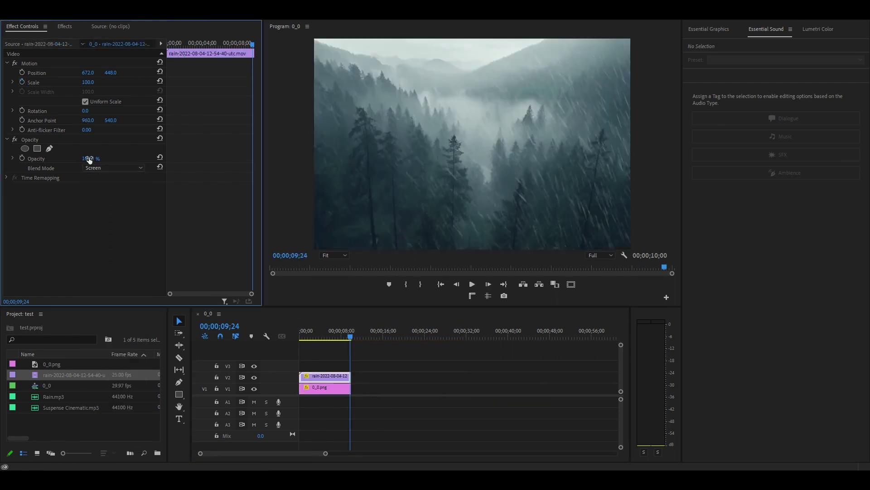
{"action": "type", "text": "60"}
{"action": "key", "text": "Return"}
{"action": "left_click", "coordinate": [193, 385]}
{"action": "left_click", "coordinate": [46, 395]}
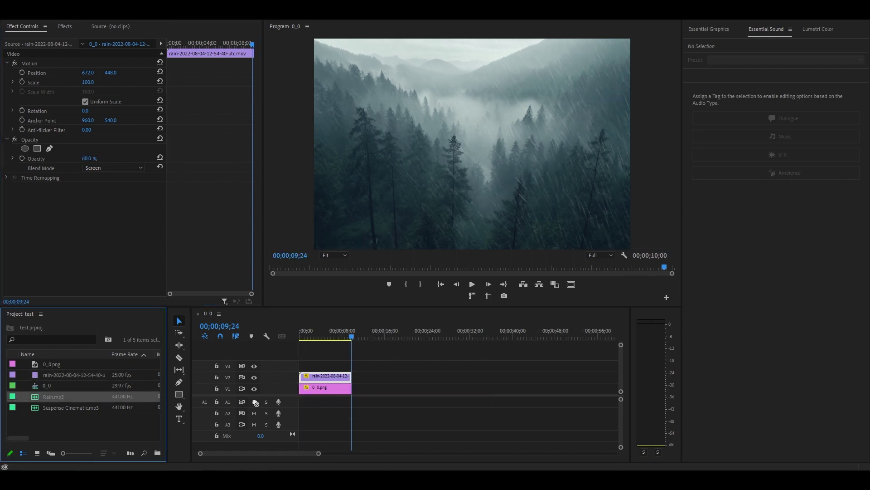
Place Rain.mp3 on A1, lower its audio gain, and trim it to the video's end
{"action": "left_click_drag", "start_coordinate": [274, 404], "coordinate": [296, 403]}
{"action": "right_click", "coordinate": [327, 403]}
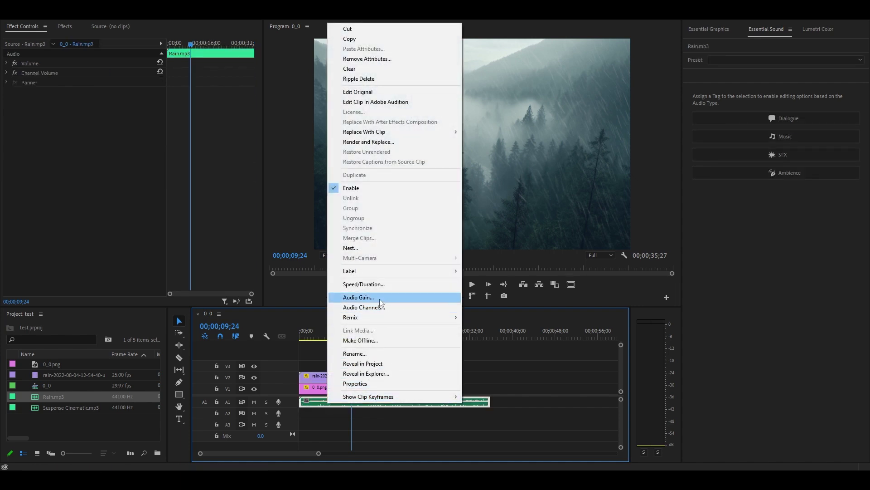
{"action": "left_click", "coordinate": [379, 299]}
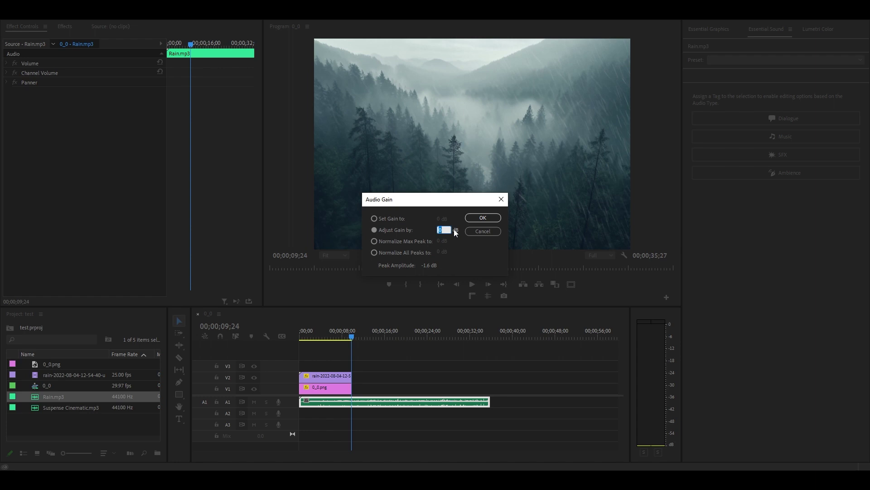
{"action": "key", "text": "Return"}
{"action": "left_click_drag", "start_coordinate": [488, 402], "coordinate": [358, 405]}
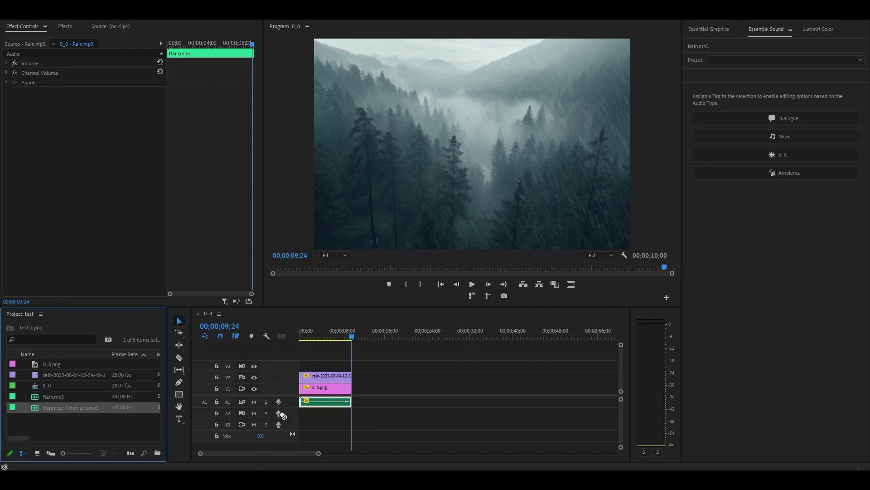
Add Suspense Cinematic.mp3 on A2 and apply default transitions at the clips' edit points
{"action": "left_click_drag", "start_coordinate": [79, 409], "coordinate": [303, 412]}
{"action": "right_click", "coordinate": [301, 376]}
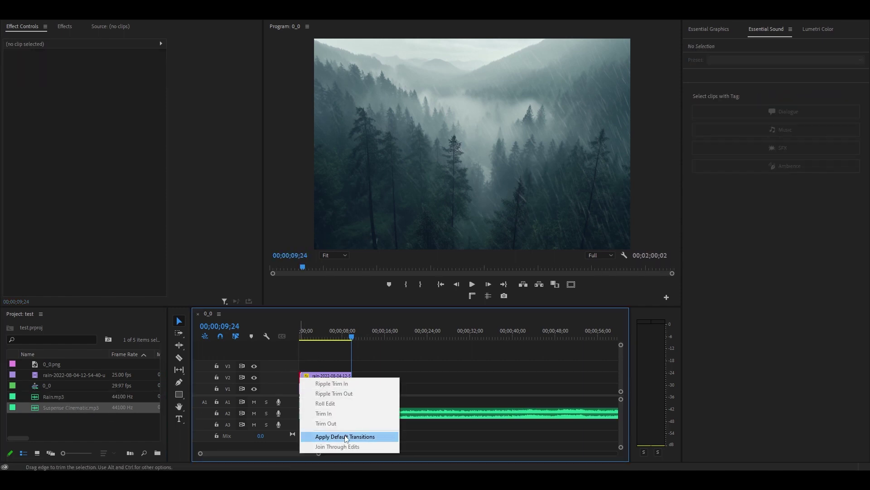
{"action": "left_click", "coordinate": [326, 431]}
{"action": "right_click", "coordinate": [301, 388]}
{"action": "left_click", "coordinate": [343, 446]}
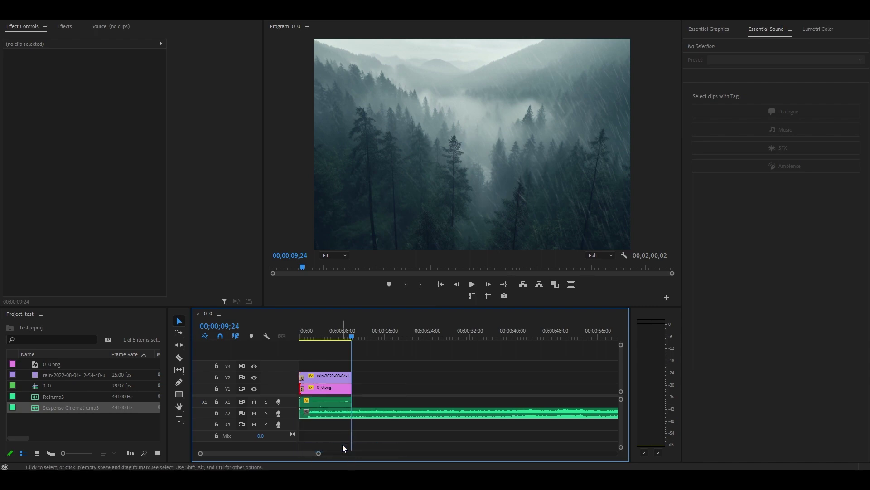